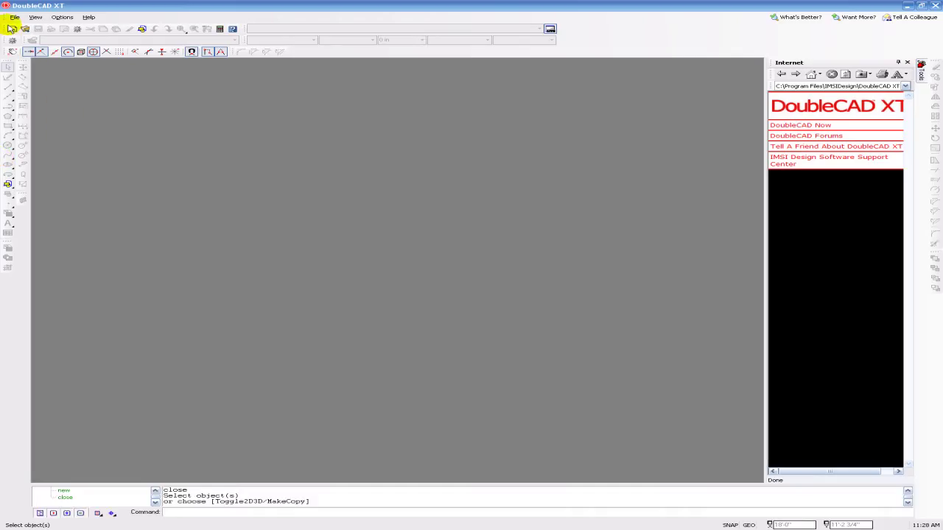
# Step: Create a new drawing from the Architectural_white template, picking it over Architectural_black
pyautogui.click(9, 9)
pyautogui.click(109, 118)
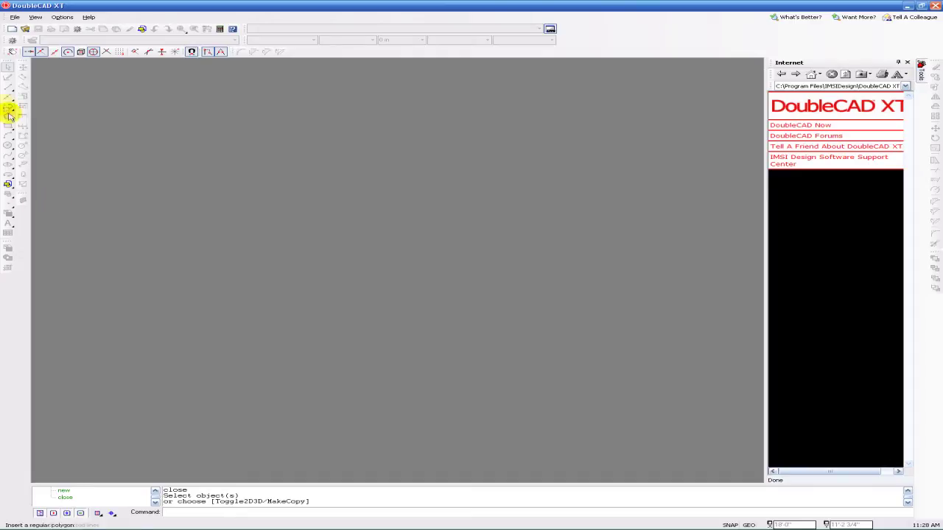
pyautogui.click(12, 29)
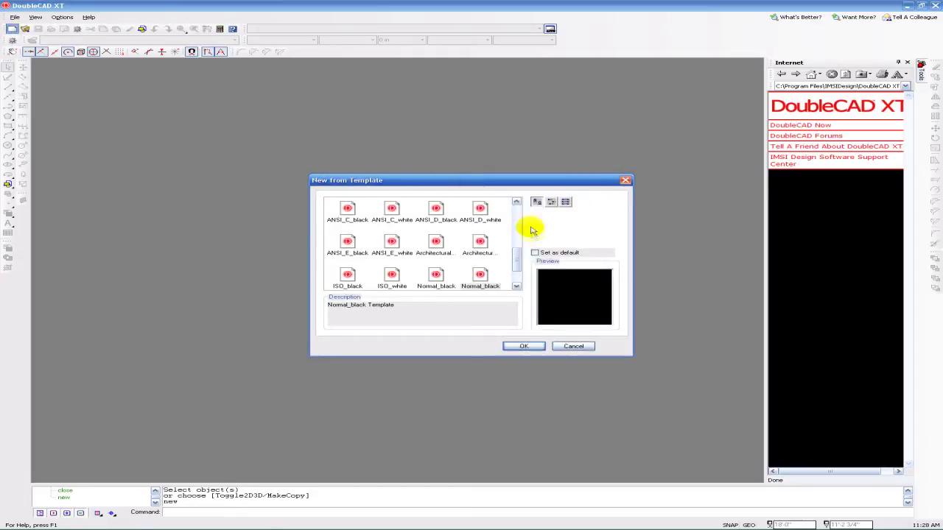
pyautogui.scroll(3, 518, 249)
pyautogui.moveTo(519, 248)
pyautogui.mouseDown()
pyautogui.moveTo(525, 284)
pyautogui.moveTo(508, 214)
pyautogui.moveTo(516, 269)
pyautogui.moveTo(504, 240)
pyautogui.moveTo(507, 196)
pyautogui.moveTo(505, 288)
pyautogui.moveTo(506, 224)
pyautogui.moveTo(505, 274)
pyautogui.moveTo(519, 220)
pyautogui.mouseUp()
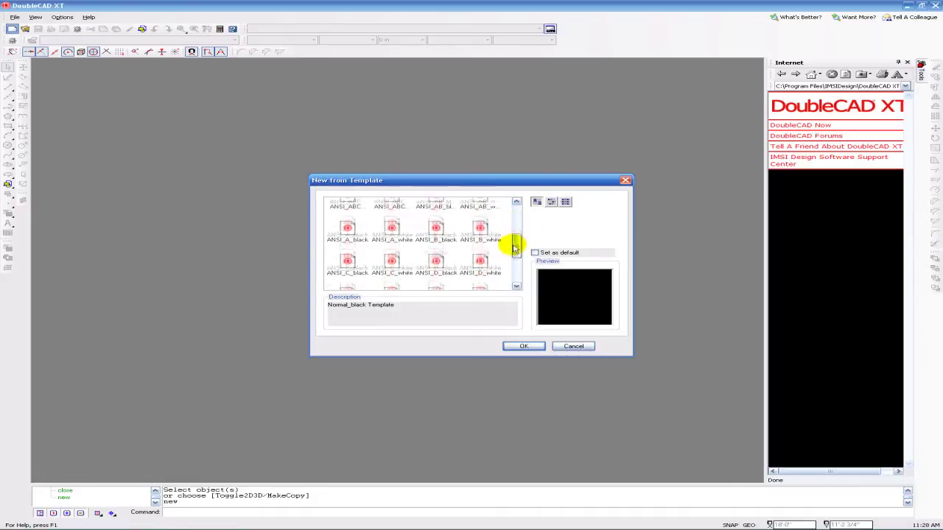
pyautogui.moveTo(515, 266)
pyautogui.mouseDown()
pyautogui.moveTo(513, 238)
pyautogui.moveTo(516, 272)
pyautogui.moveTo(513, 255)
pyautogui.moveTo(504, 256)
pyautogui.mouseUp()
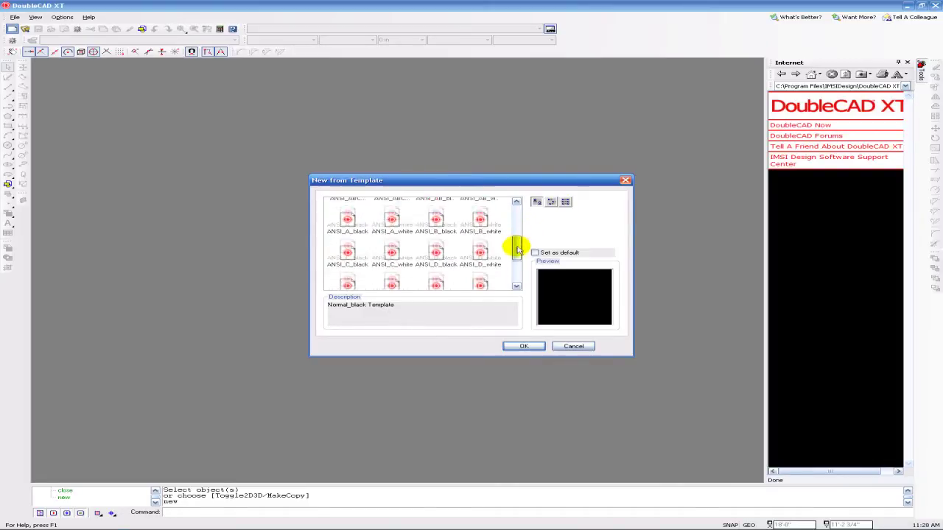
pyautogui.click(457, 261)
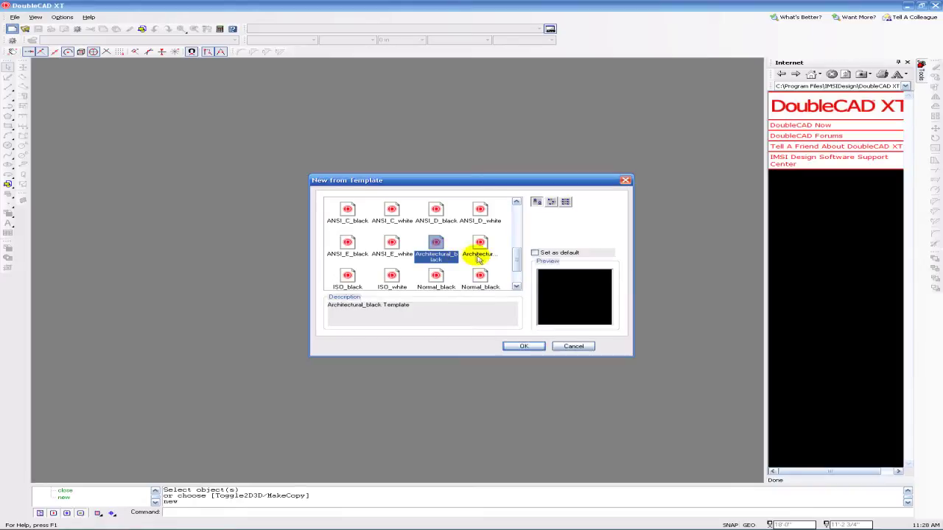
pyautogui.click(479, 258)
pyautogui.click(517, 341)
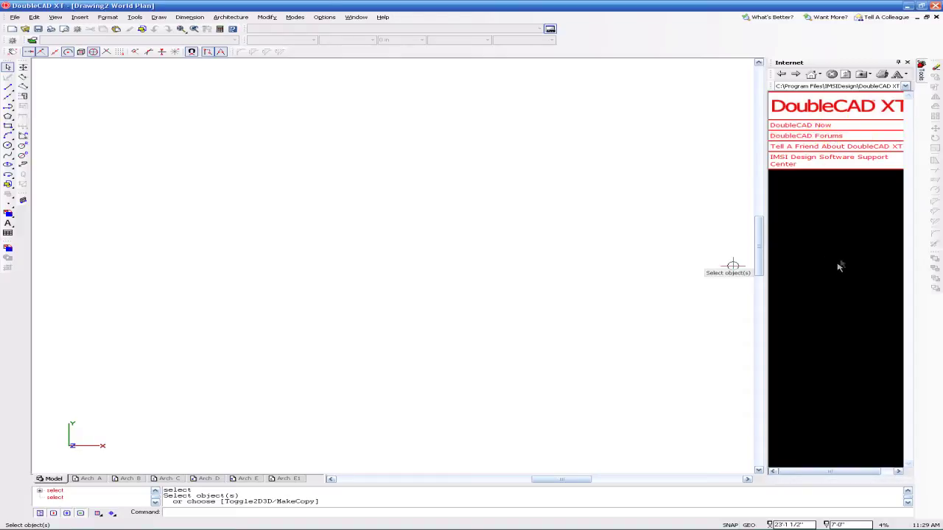
pyautogui.click(922, 77)
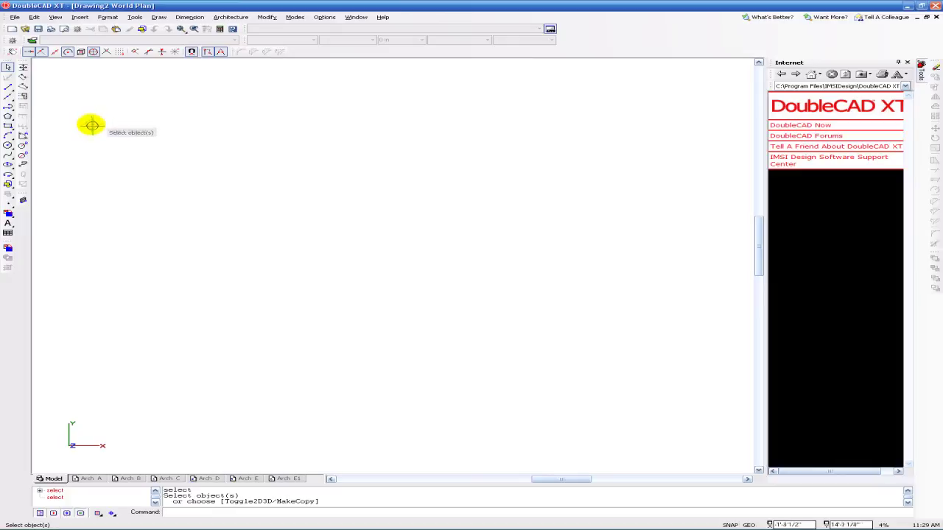
# Step: Check the Line tool's properties unchanged, then place the first rectangle corner at the upper left
pyautogui.click(8, 87)
pyautogui.doubleClick(8, 87)
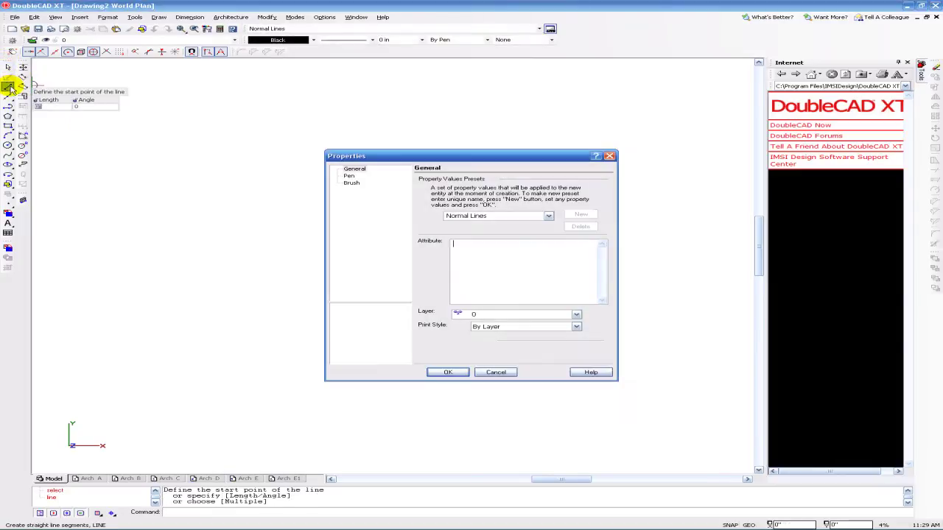
pyautogui.click(608, 156)
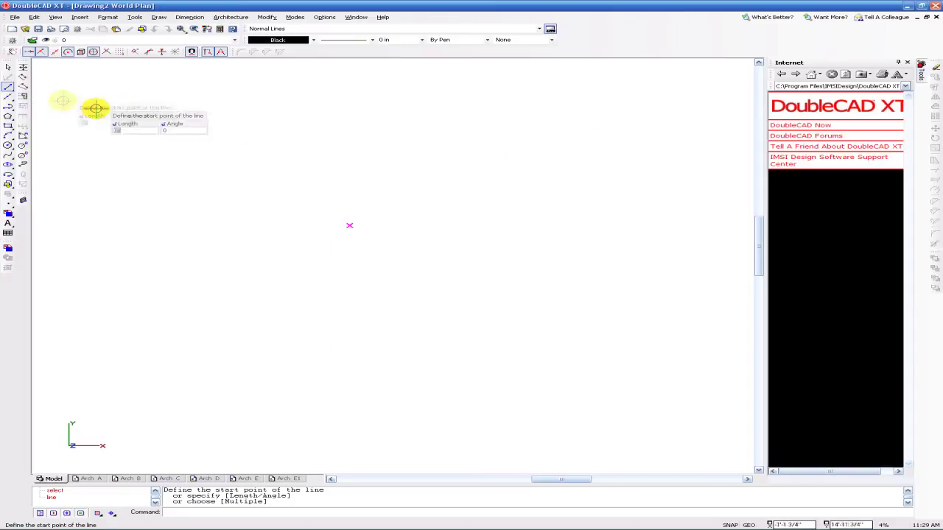
pyautogui.click(12, 92)
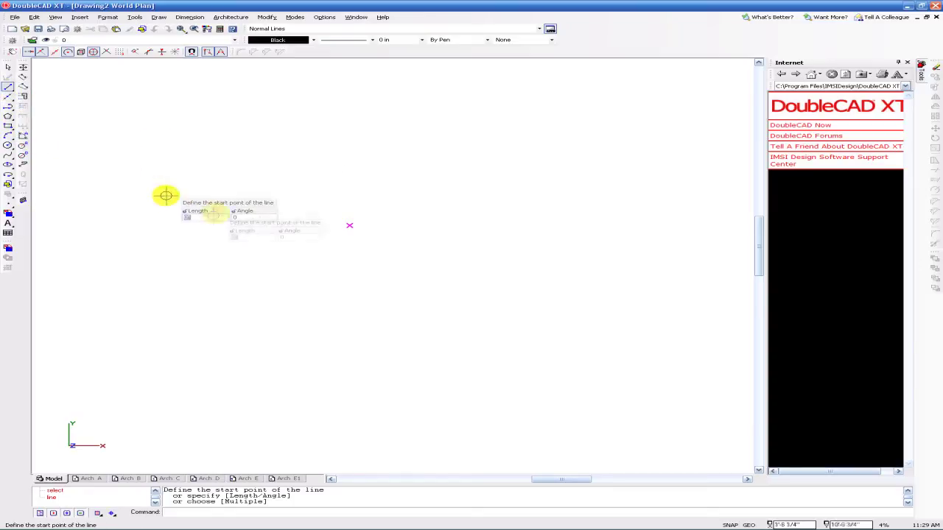
pyautogui.click(133, 140)
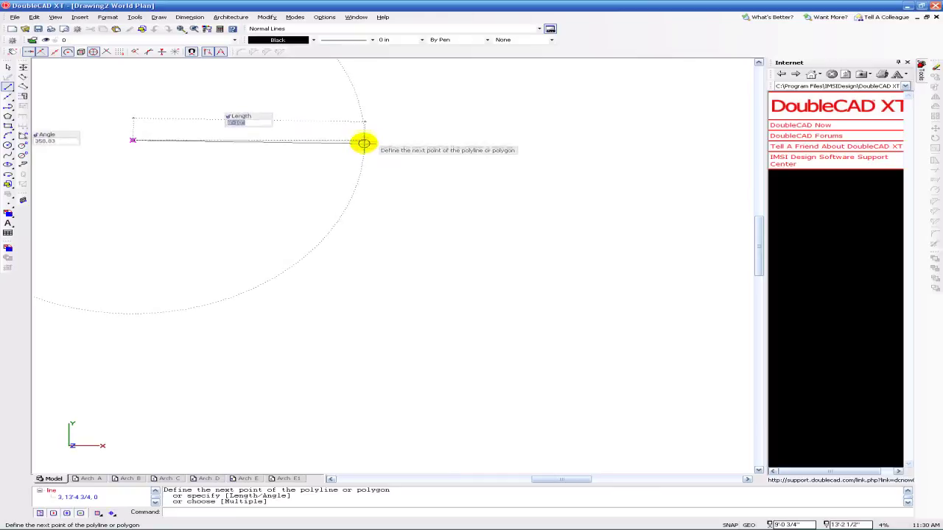
# Step: Draw ortho-snapped lines of 12', 5' and 12', then select the misplaced bottom line
pyautogui.rightClick(360, 139)
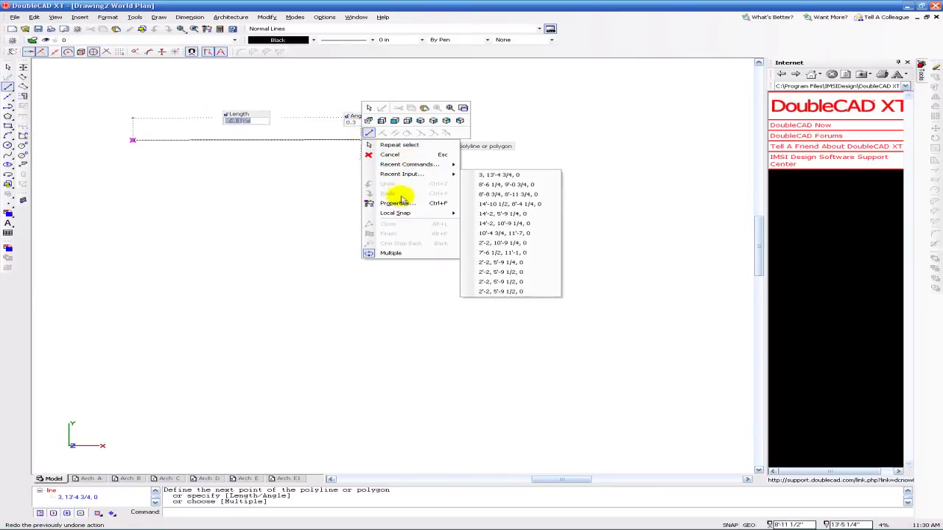
pyautogui.moveTo(396, 213)
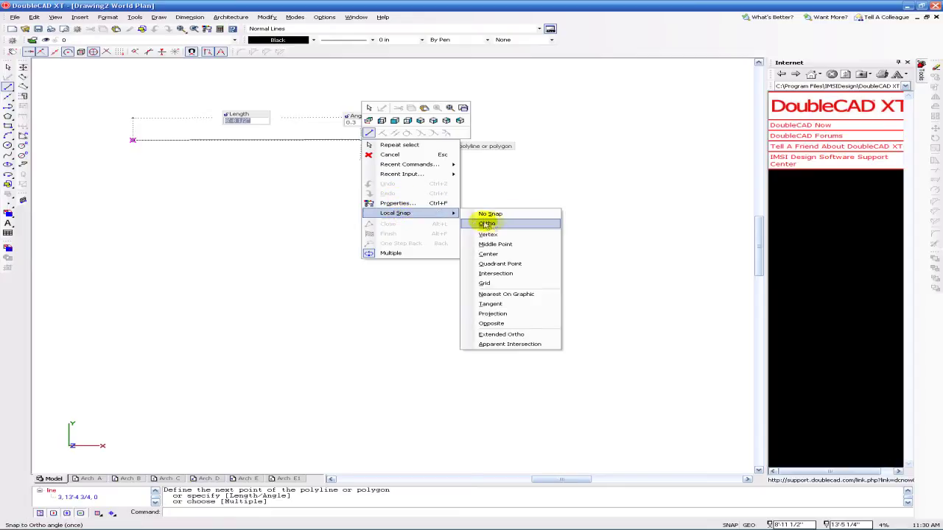
pyautogui.click(488, 223)
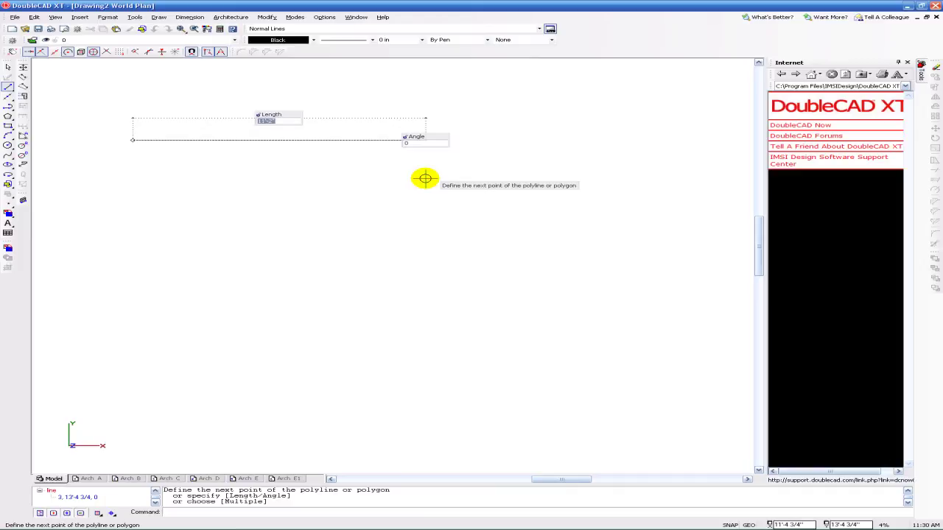
pyautogui.write('12')
pyautogui.press('Return')
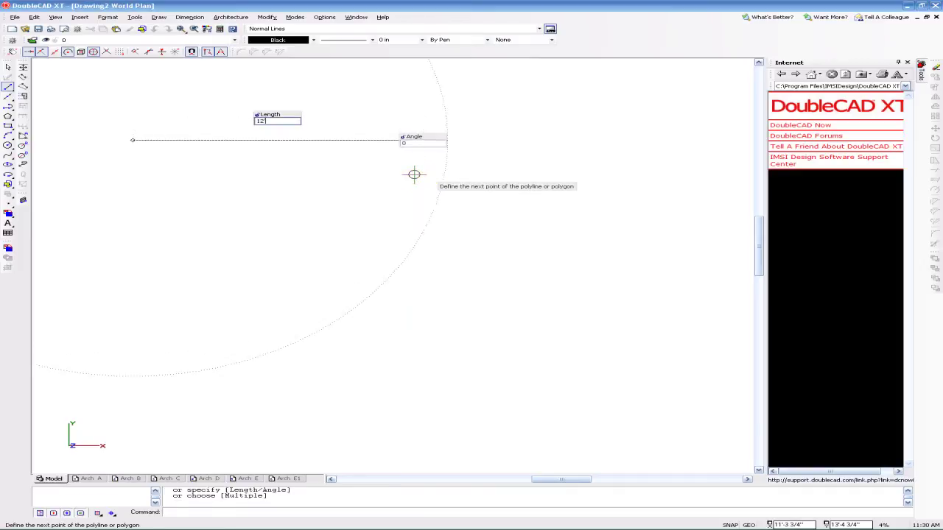
pyautogui.write('5')
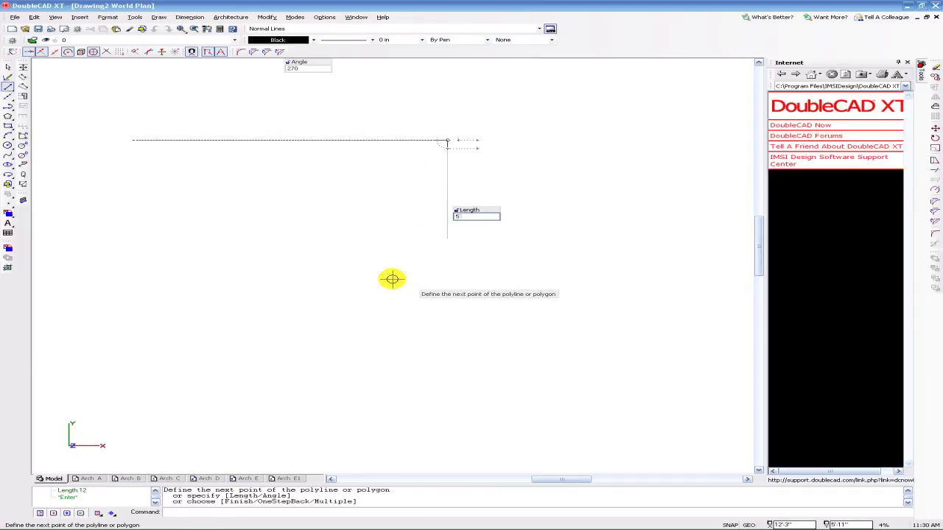
pyautogui.press('Return')
pyautogui.write('12')
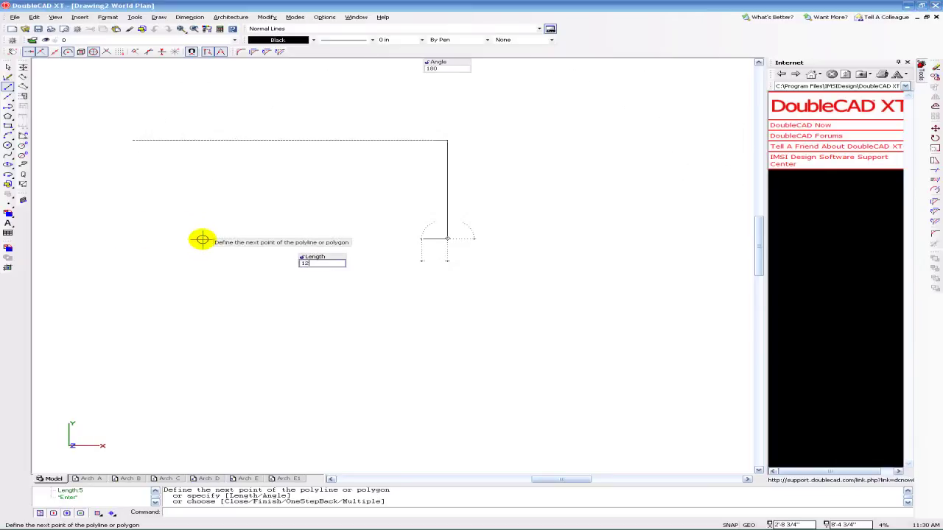
pyautogui.press('Return')
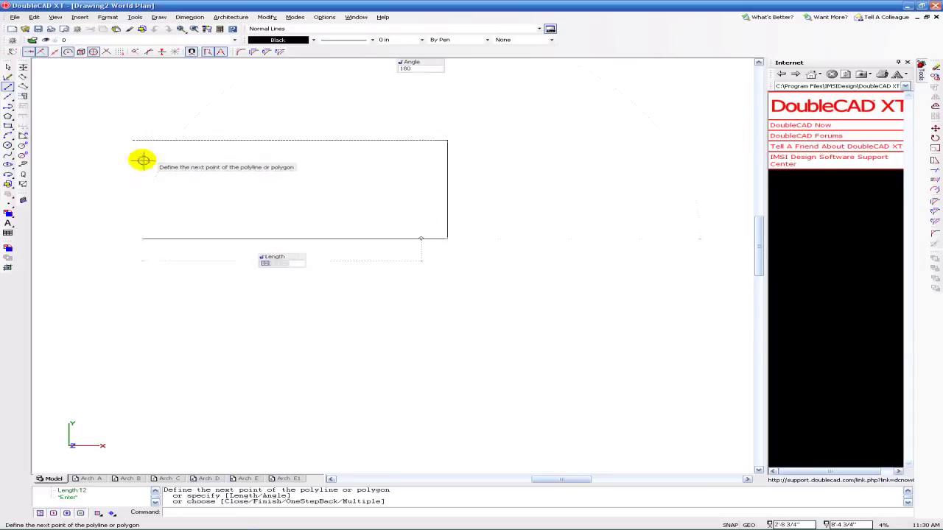
pyautogui.press('Escape')
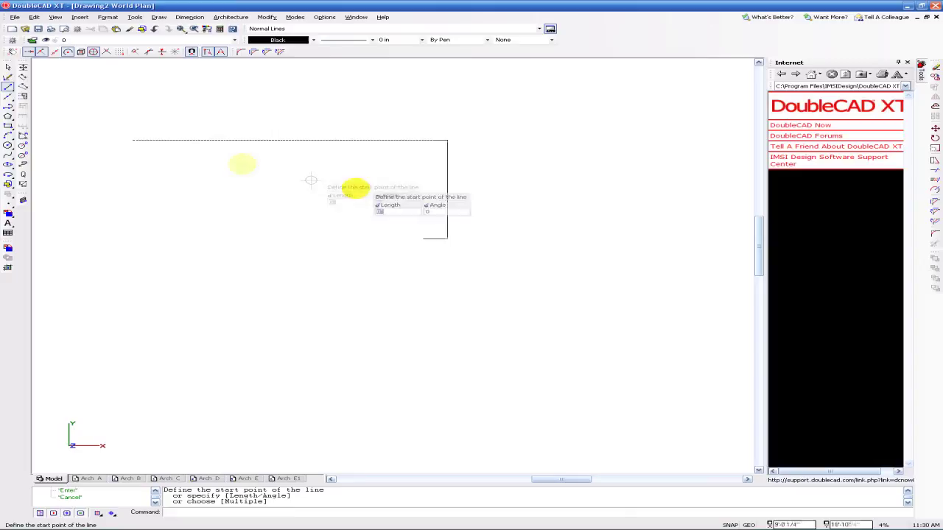
pyautogui.click(7, 68)
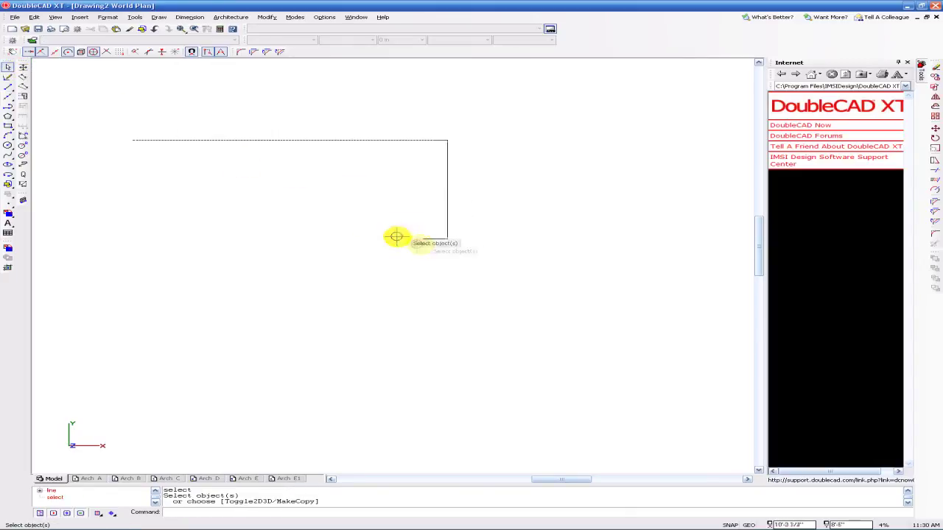
pyautogui.click(431, 238)
# Step: Delete the misplaced bottom line and start a new line at the bottom-right corner
pyautogui.press('Delete')
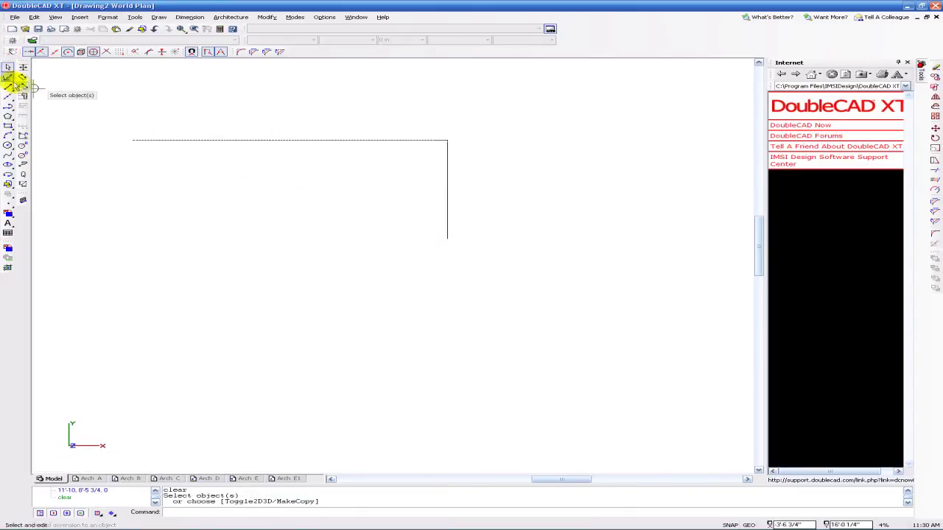
pyautogui.click(9, 87)
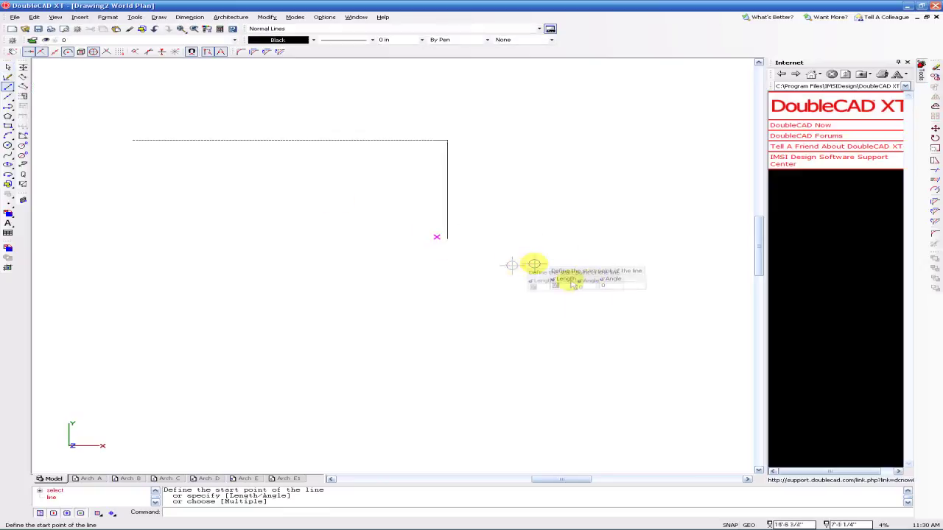
pyautogui.click(446, 238)
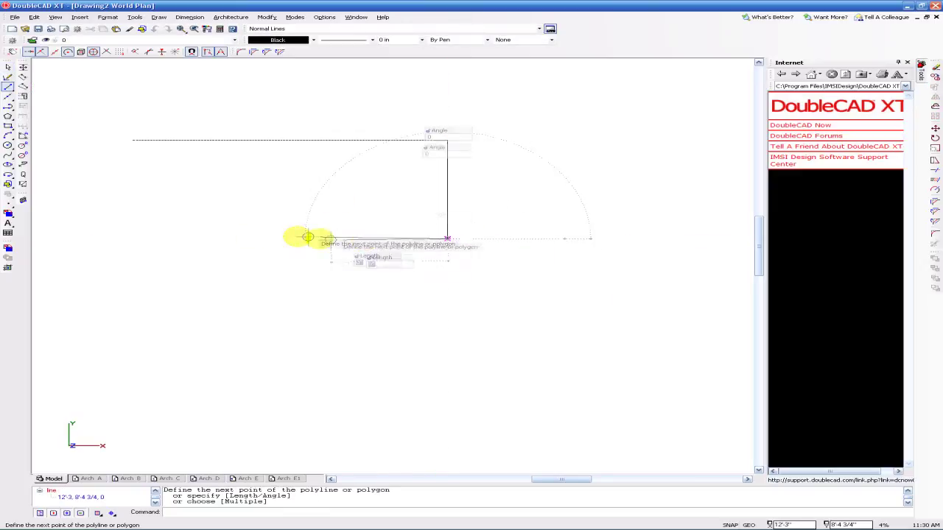
# Step: Draw the 12' bottom edge and close the left side at the starting corner
pyautogui.rightClick(157, 238)
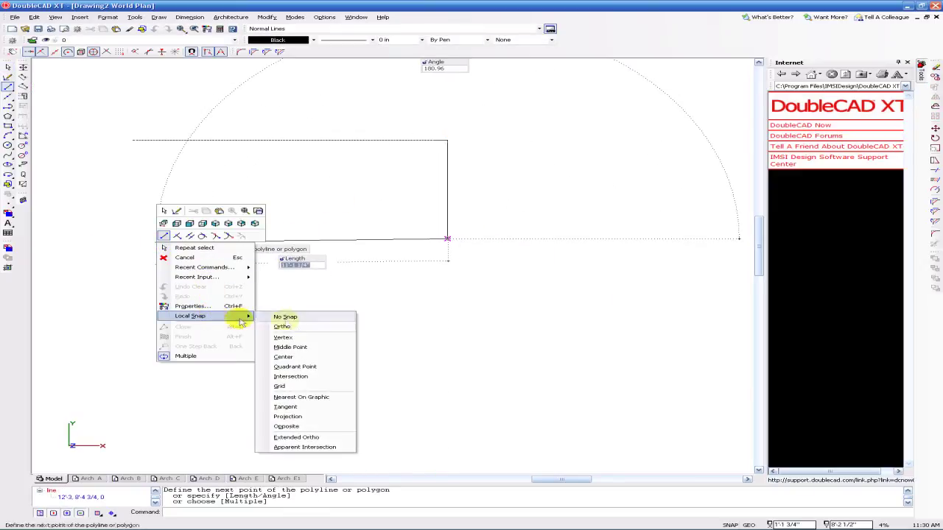
pyautogui.click(305, 324)
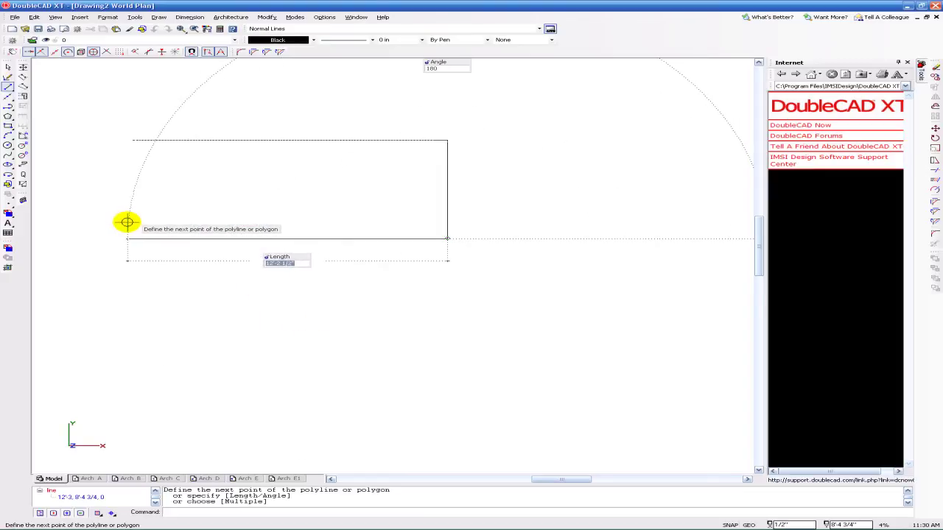
pyautogui.write('12')
pyautogui.press('Return')
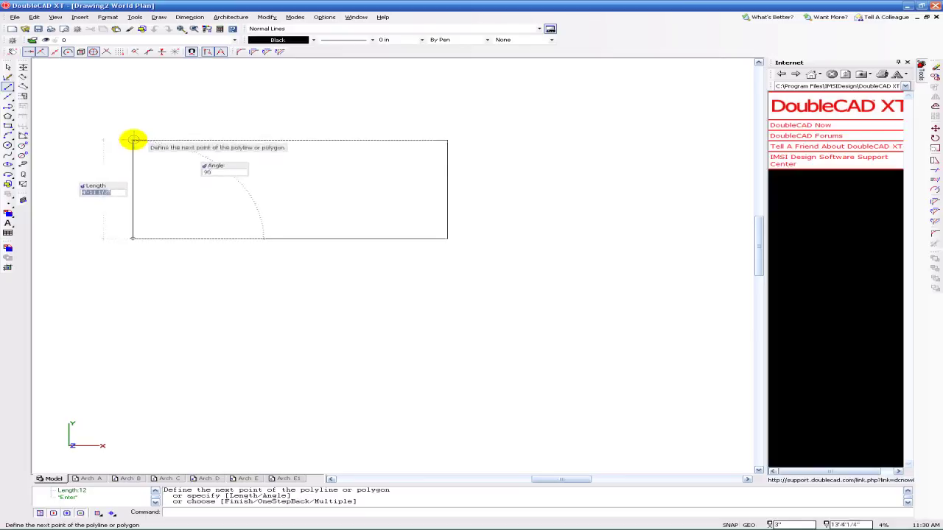
pyautogui.scroll(3, 134, 139)
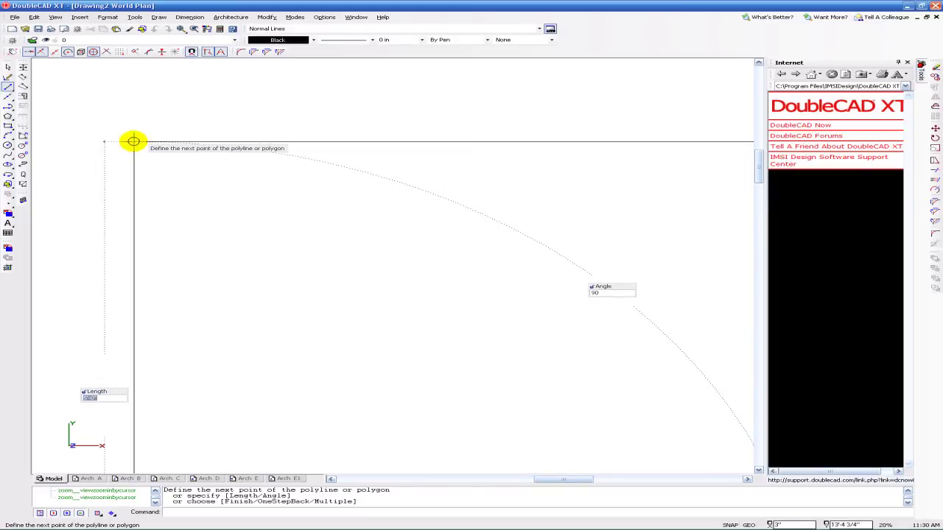
pyautogui.click(133, 141)
pyautogui.press('Escape')
pyautogui.scroll(3, 140, 168)
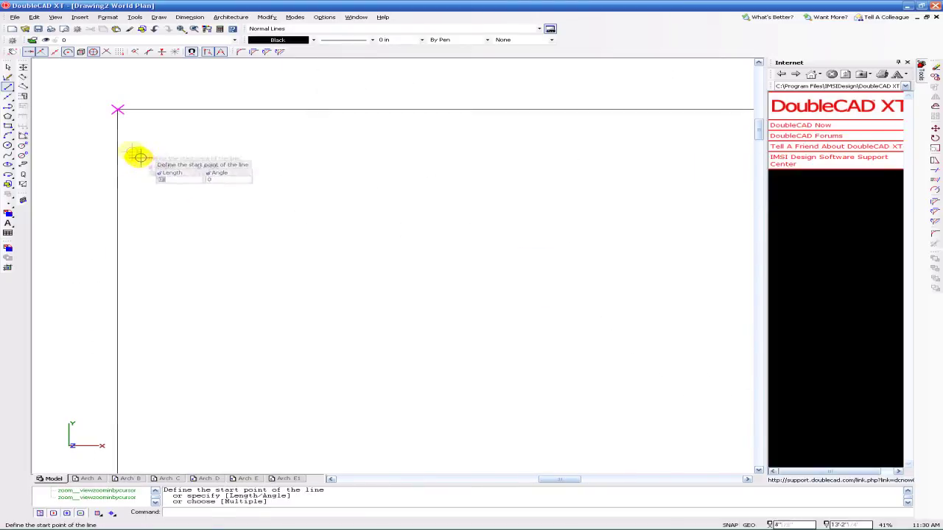
# Step: Zoom in on the top-left corner, select the left side, and cancel the accidental Scale
pyautogui.click(9, 66)
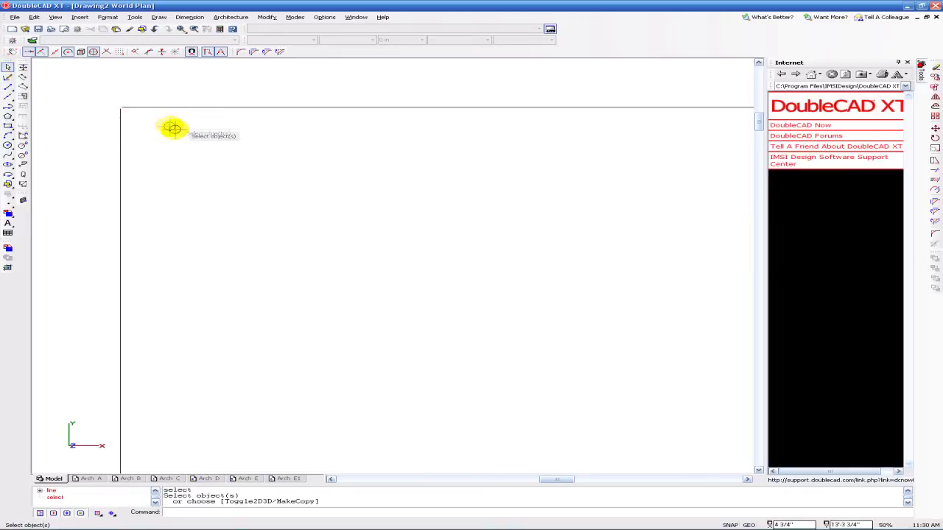
pyautogui.scroll(2, 72, 111)
pyautogui.scroll(2, 187, 98)
pyautogui.scroll(2, 129, 92)
pyautogui.scroll(2, 128, 92)
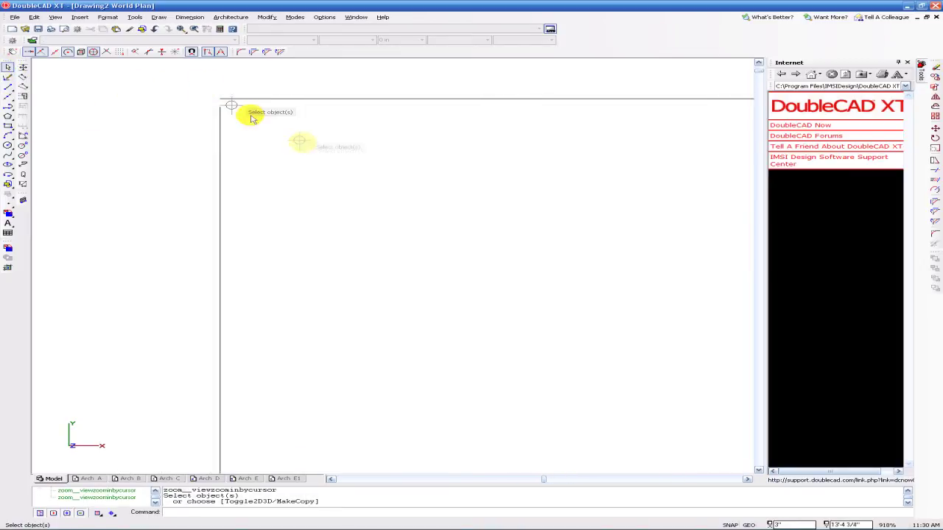
pyautogui.scroll(1, 196, 106)
pyautogui.scroll(2, 185, 191)
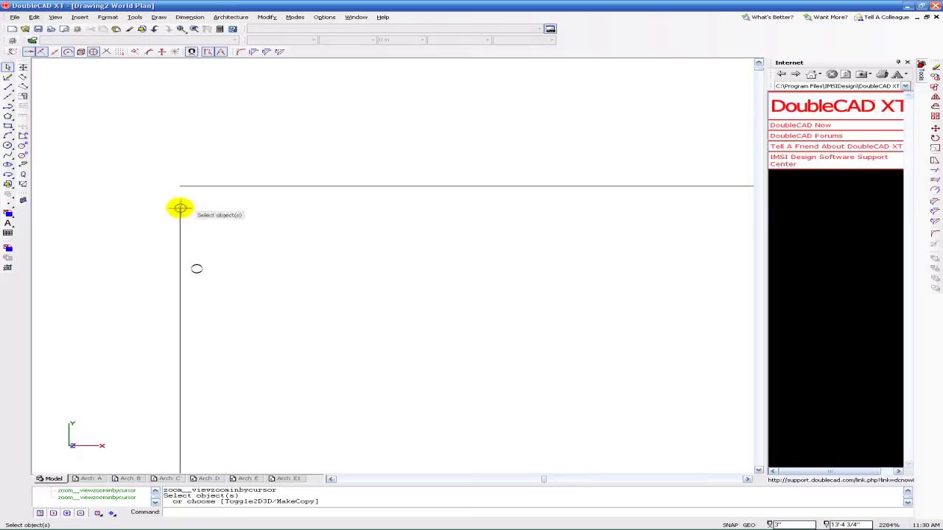
pyautogui.click(180, 206)
pyautogui.click(180, 201)
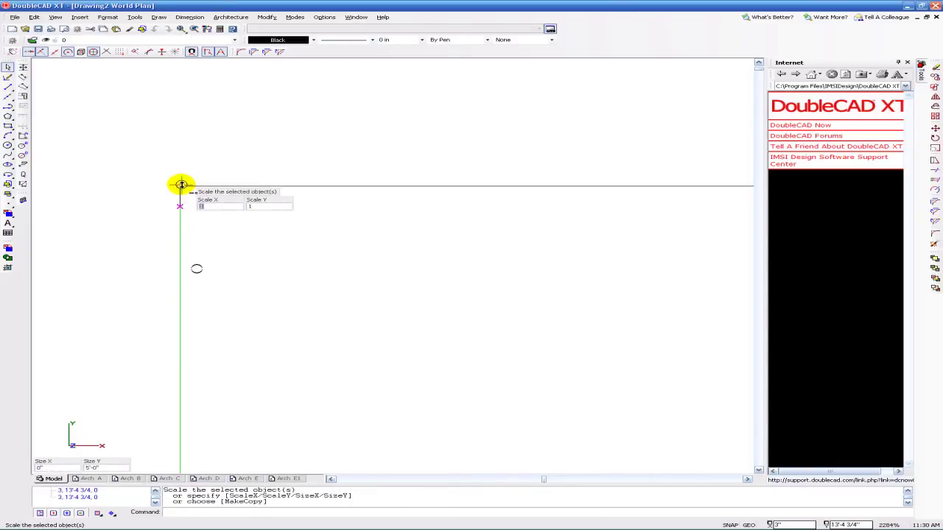
pyautogui.press('Escape')
# Step: Zoom back out and pan to fit the whole rectangle in view
pyautogui.scroll(-1, 337, 238)
pyautogui.scroll(-1, 378, 239)
pyautogui.scroll(1, 378, 239)
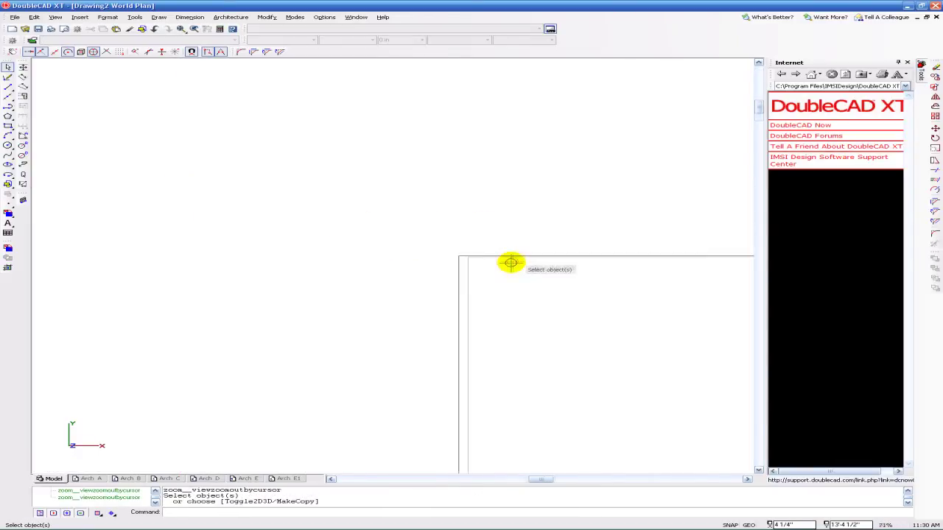
pyautogui.scroll(-2, 378, 236)
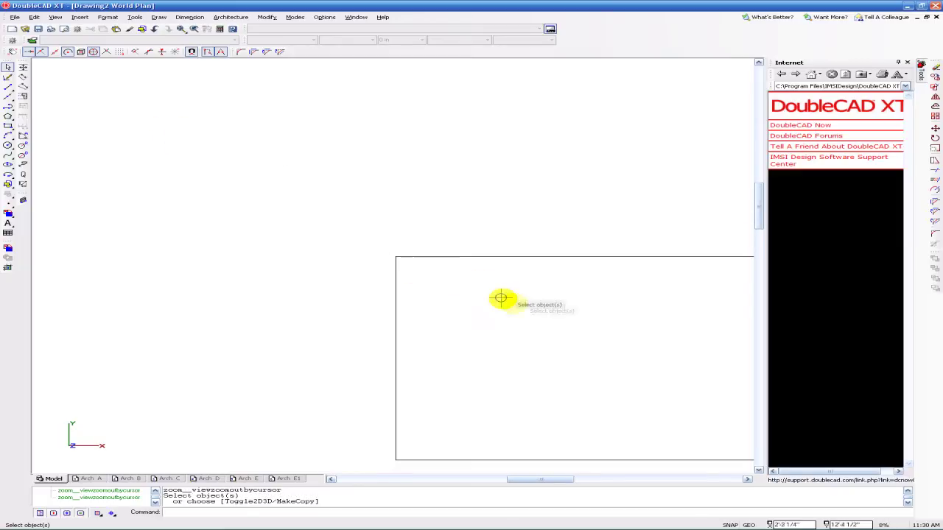
pyautogui.moveTo(419, 274); pyautogui.dragTo(240, 221, button='middle')
pyautogui.middleClick(412, 221)
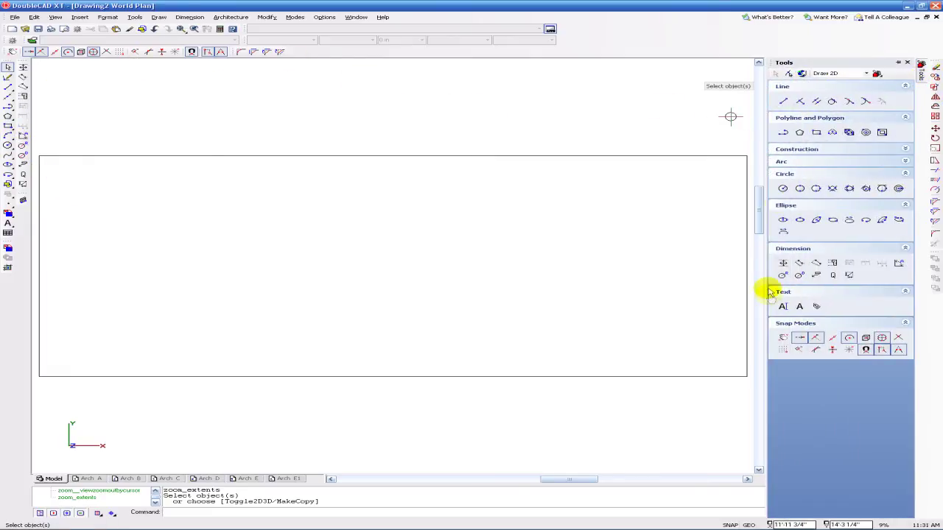
# Step: Add a 12' parallel dimension across the top edge, snapped to both top corners
pyautogui.click(799, 265)
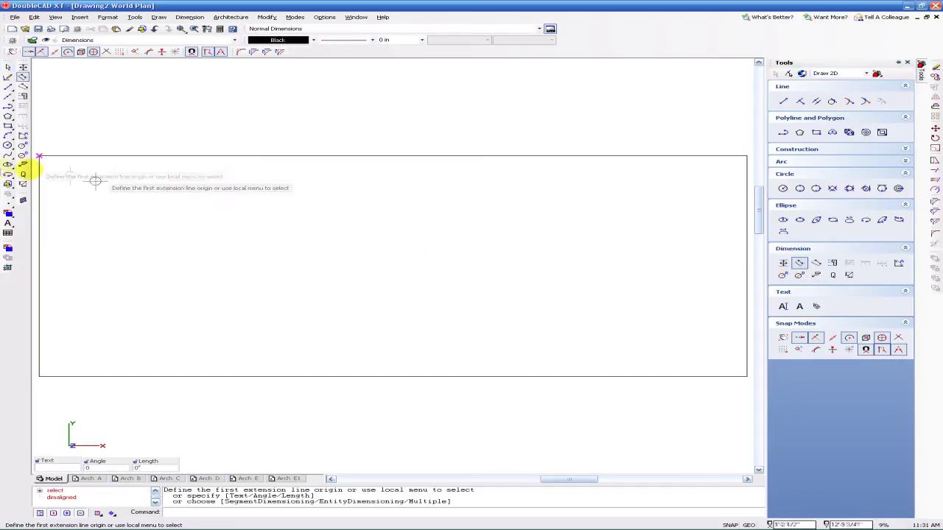
pyautogui.rightClick(38, 154)
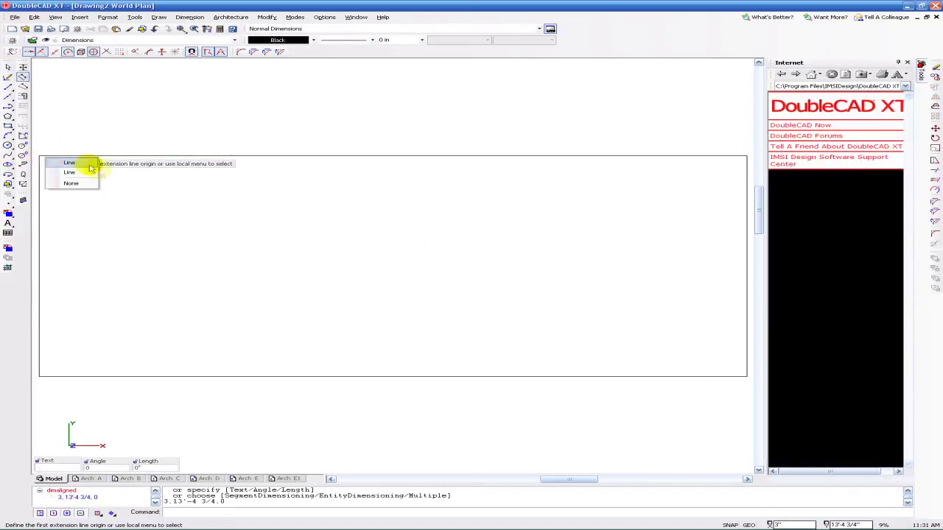
pyautogui.click(63, 161)
pyautogui.click(744, 154)
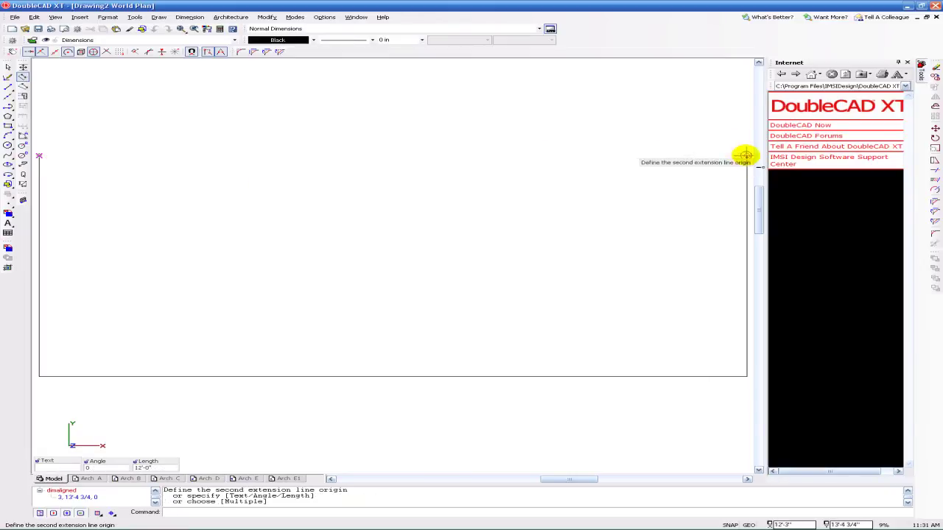
pyautogui.rightClick(753, 157)
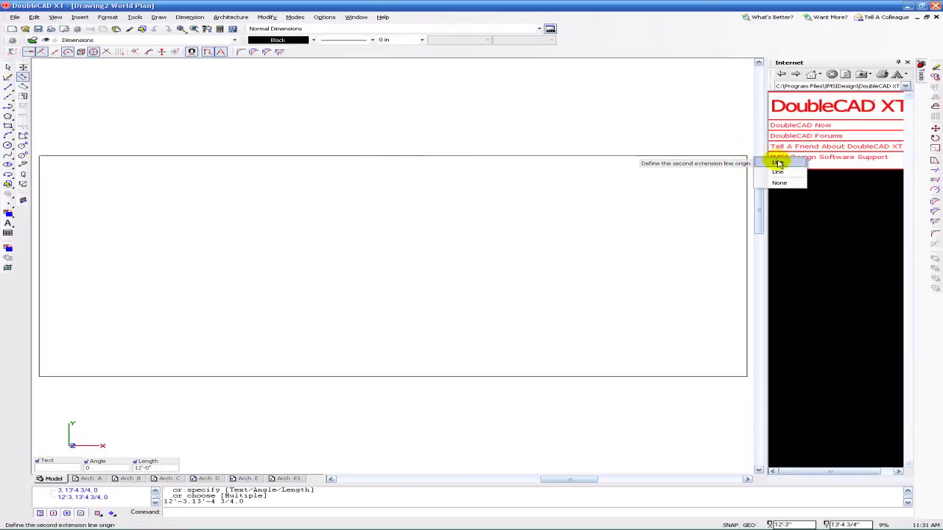
pyautogui.click(778, 163)
pyautogui.click(523, 127)
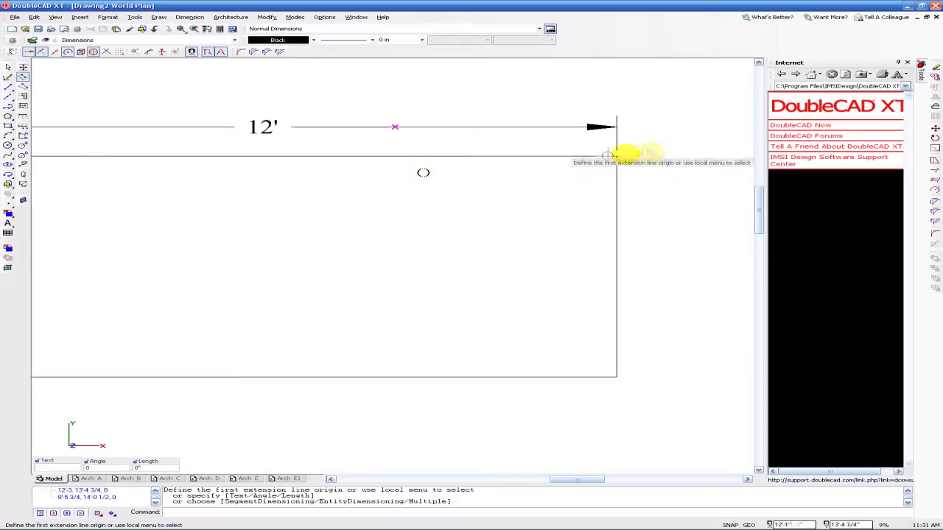
# Step: Add a 5' parallel dimension along the right side, placed right of the rectangle
pyautogui.click(616, 156)
pyautogui.rightClick(623, 157)
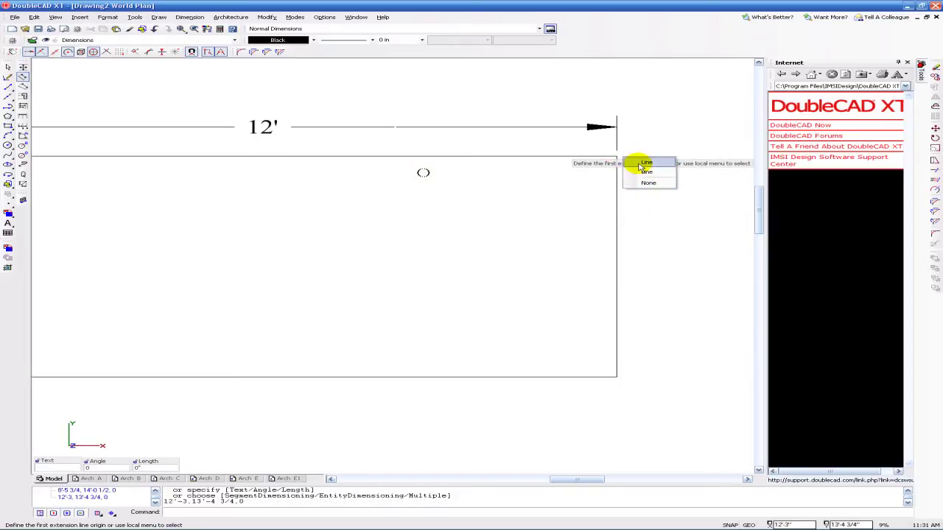
pyautogui.click(641, 163)
pyautogui.rightClick(622, 378)
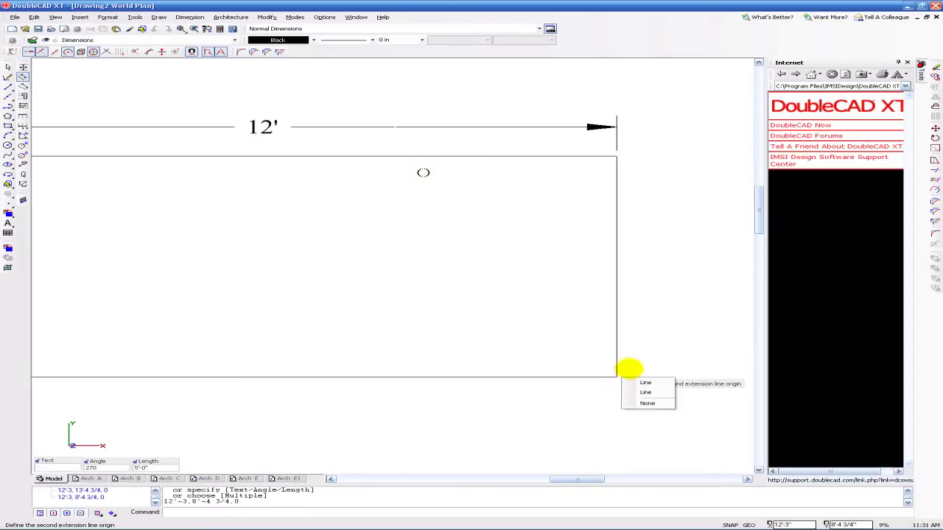
pyautogui.click(647, 383)
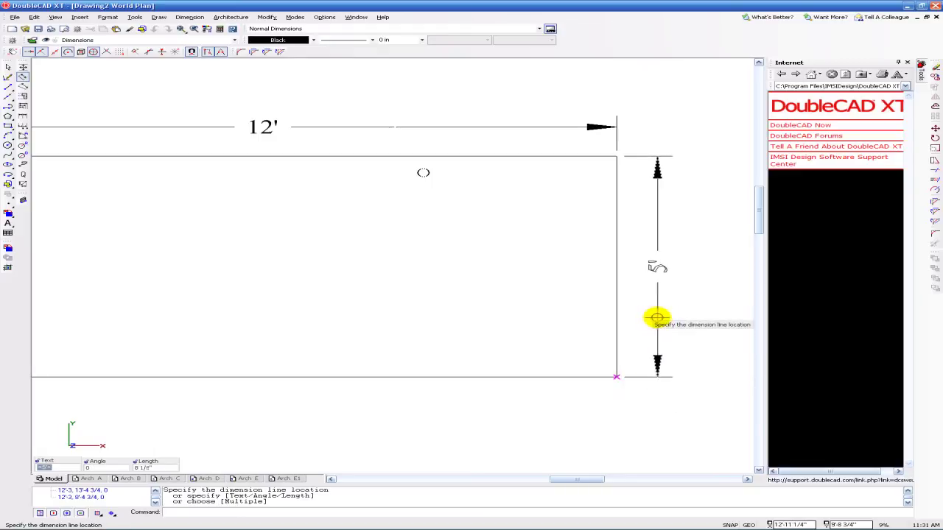
pyautogui.click(659, 317)
# Step: Release No Snap to restore point snapping, then Zoom Extents (Ctrl+Shift+E)
pyautogui.scroll(-2, 442, 251)
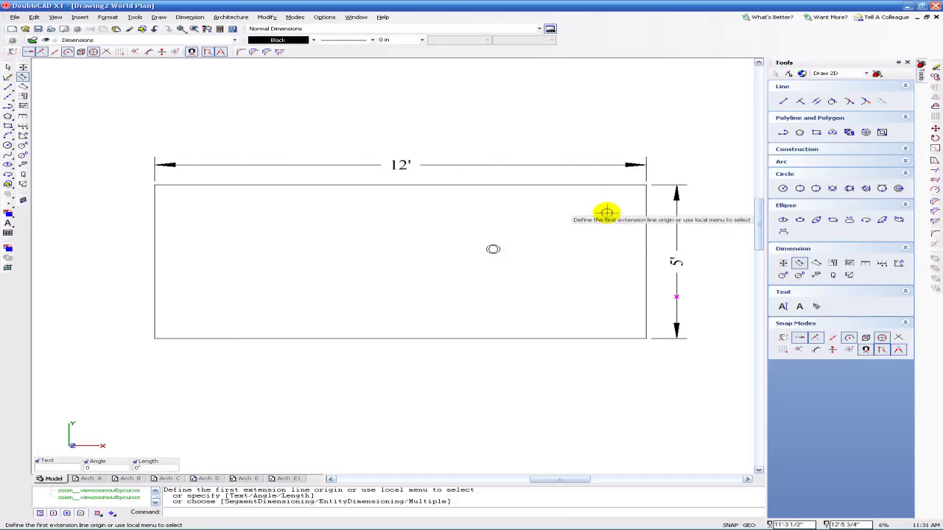
pyautogui.click(13, 53)
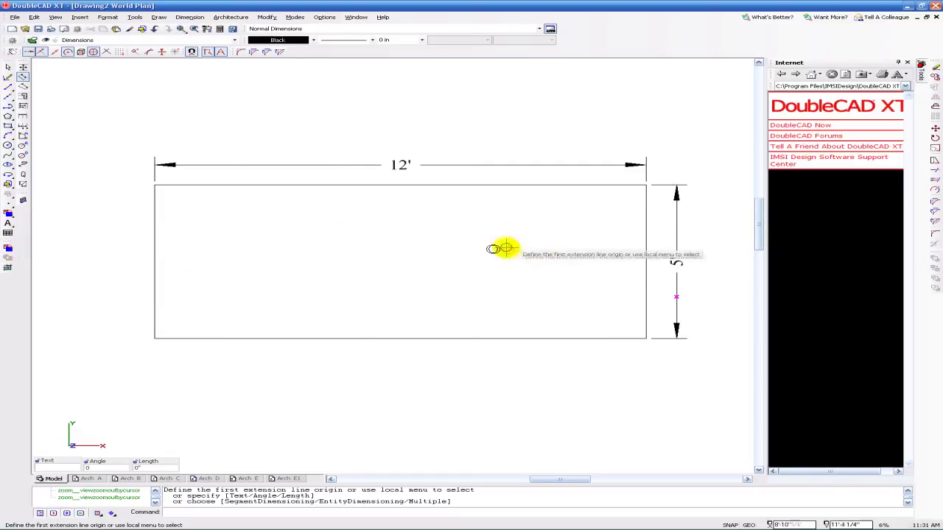
pyautogui.scroll(-2, 221, 263)
pyautogui.scroll(1, 225, 260)
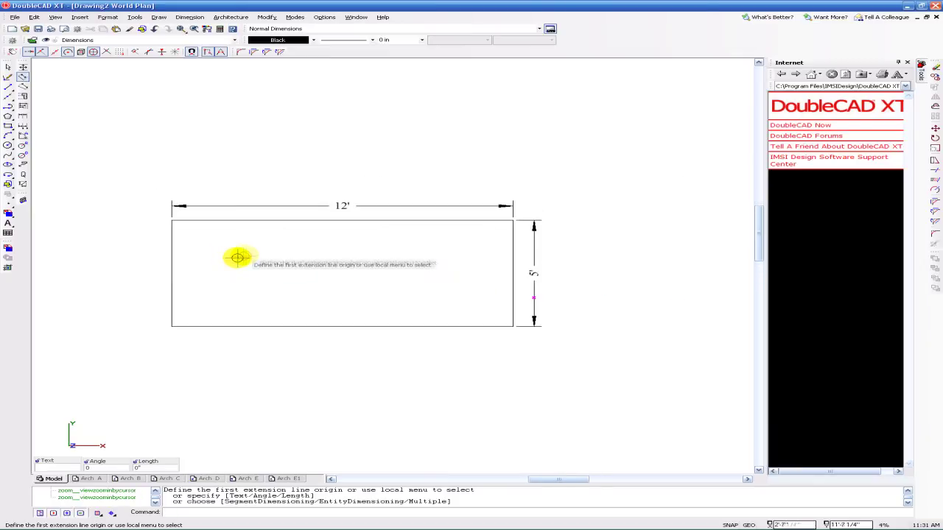
pyautogui.scroll(1, 251, 250)
pyautogui.hotkey('ctrl', 'shift', 'e')
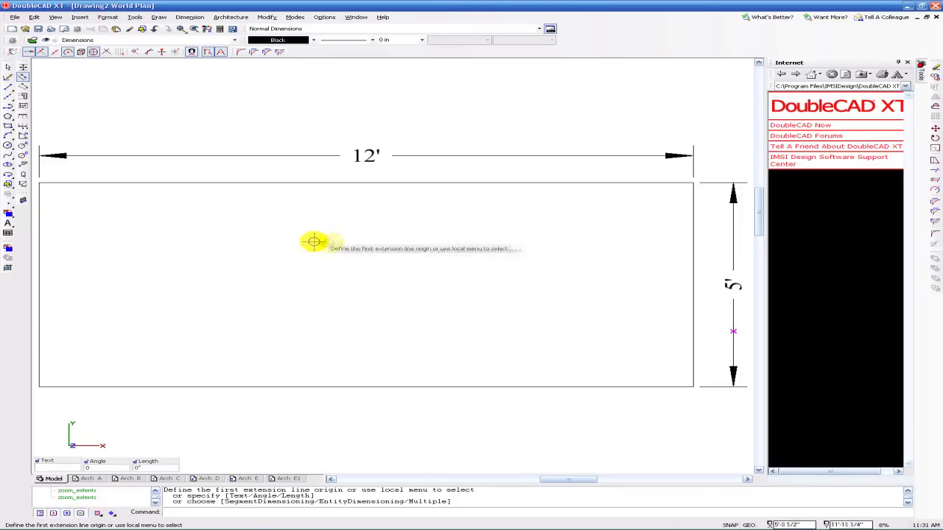